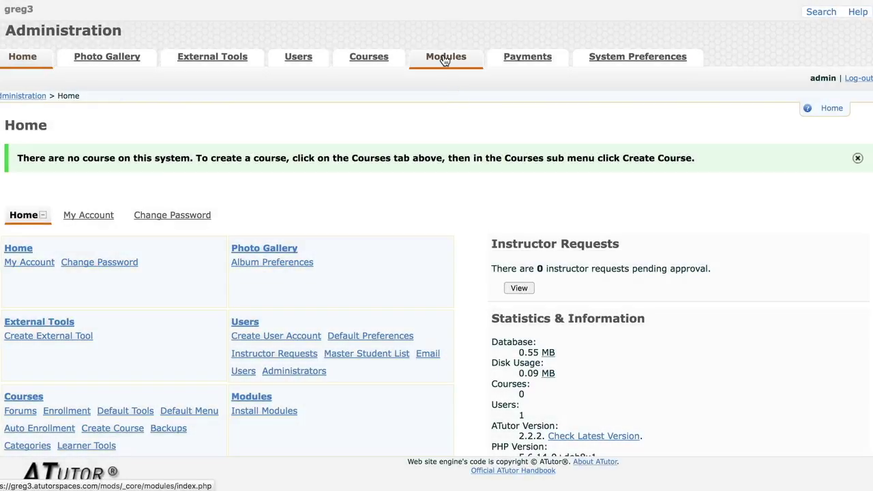
- Install the GameMe module from the Install Modules list and confirm the installation
click(443, 59)
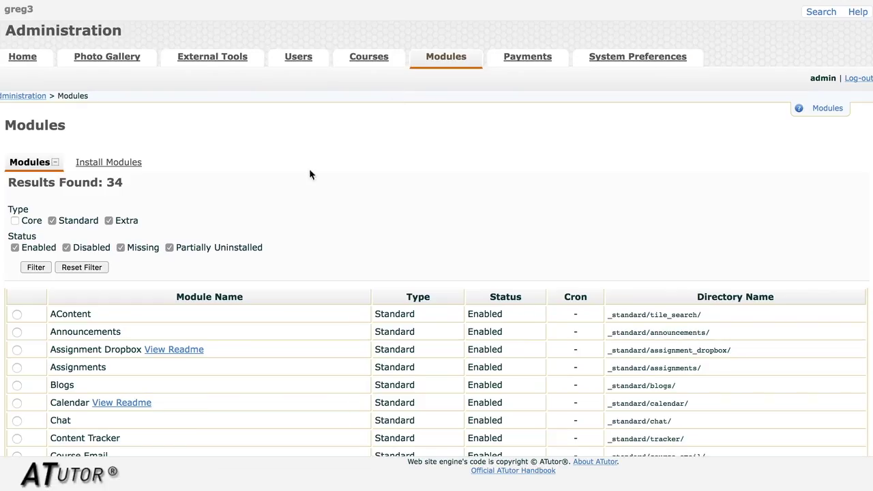
click(100, 163)
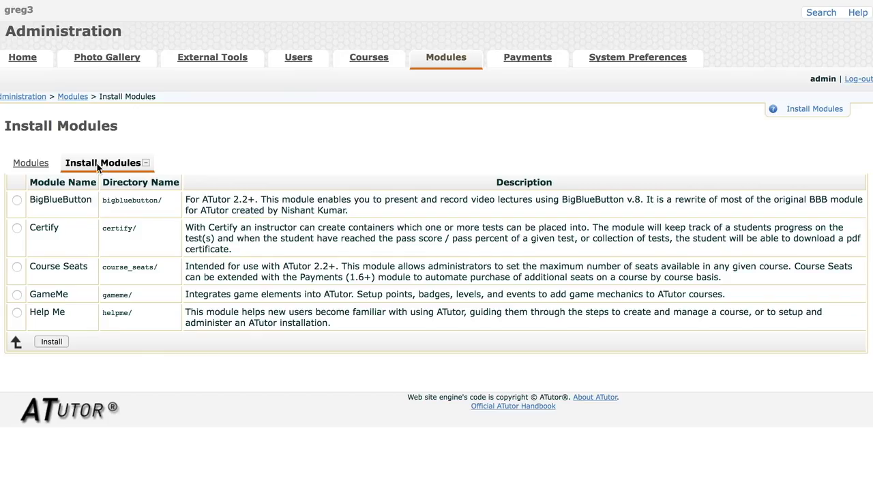
click(35, 295)
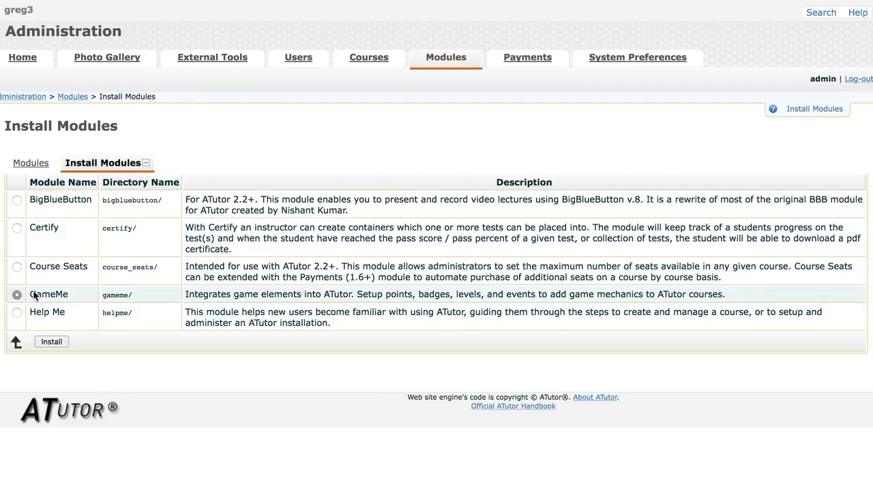
click(47, 340)
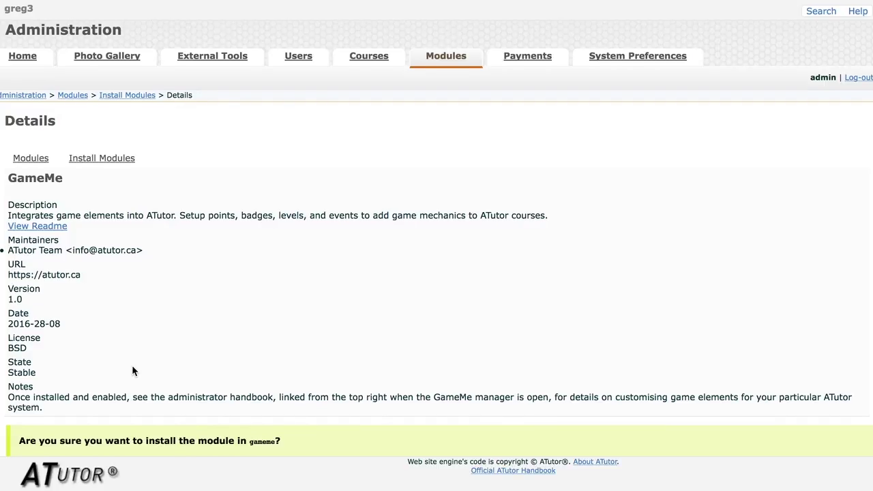
scroll(132, 368, down, 2)
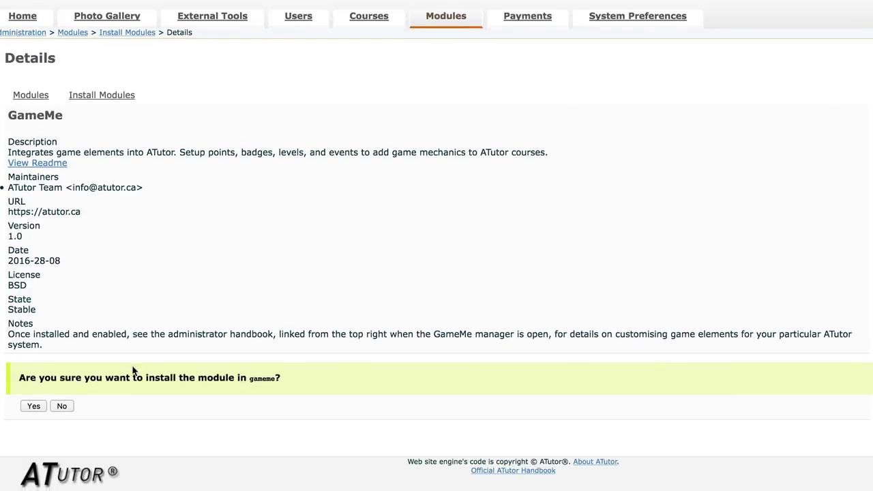
click(39, 405)
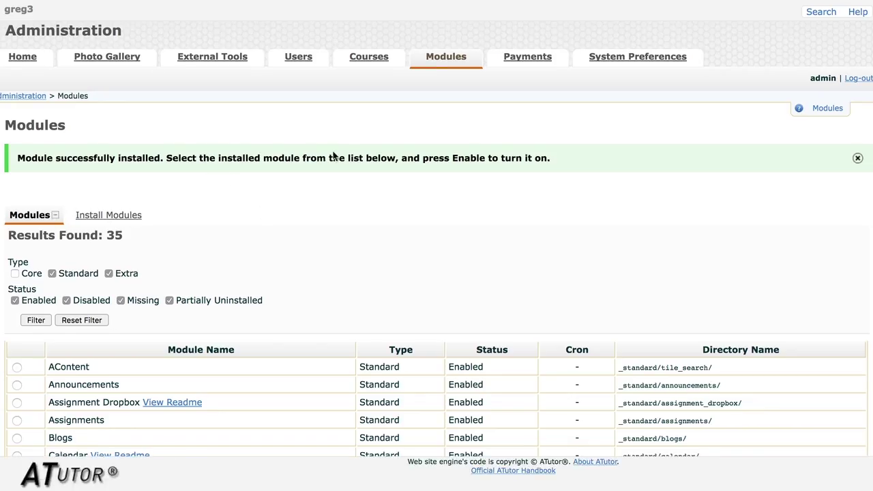
- Scroll down the module list to the newly installed GameMe and enable it
drag(334, 156, 338, 162)
scroll(350, 277, down, 10)
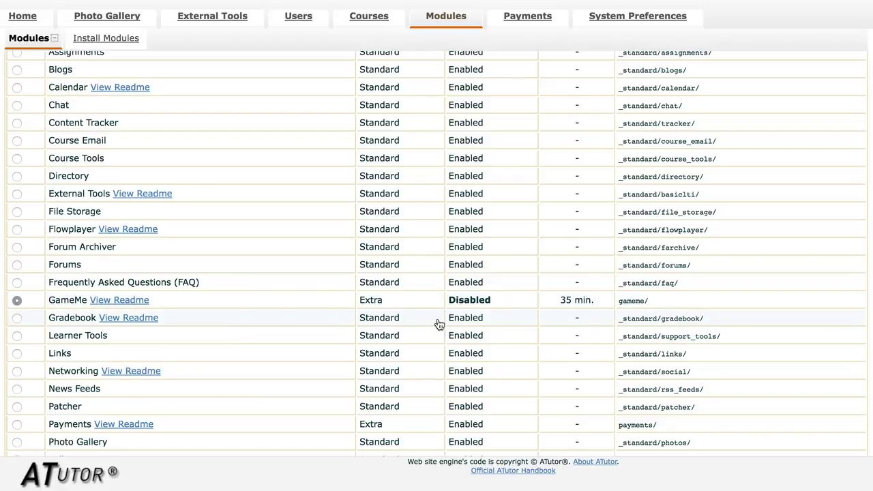
scroll(480, 314, down, 6)
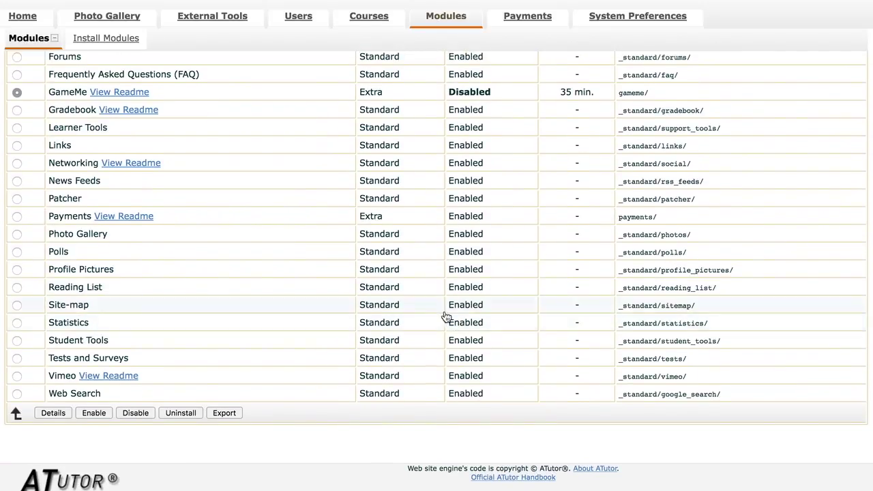
click(86, 413)
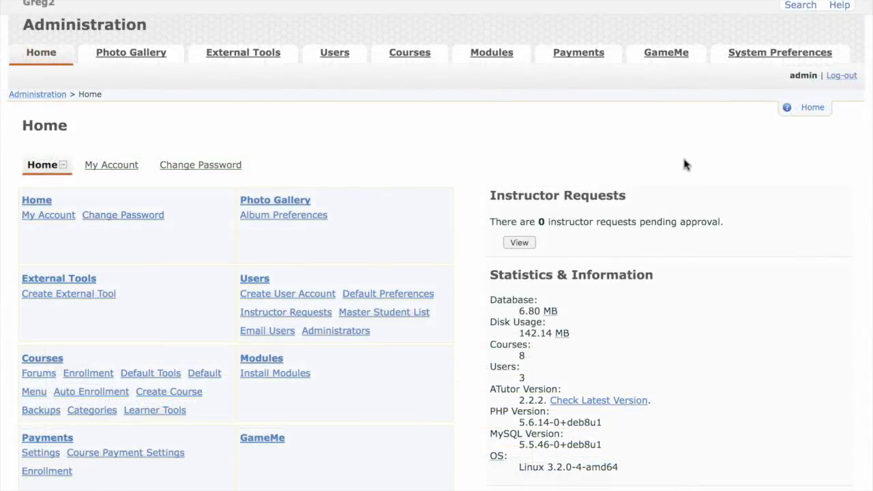
- Open GameMe administration, look through the default events, then view the default badges
click(663, 54)
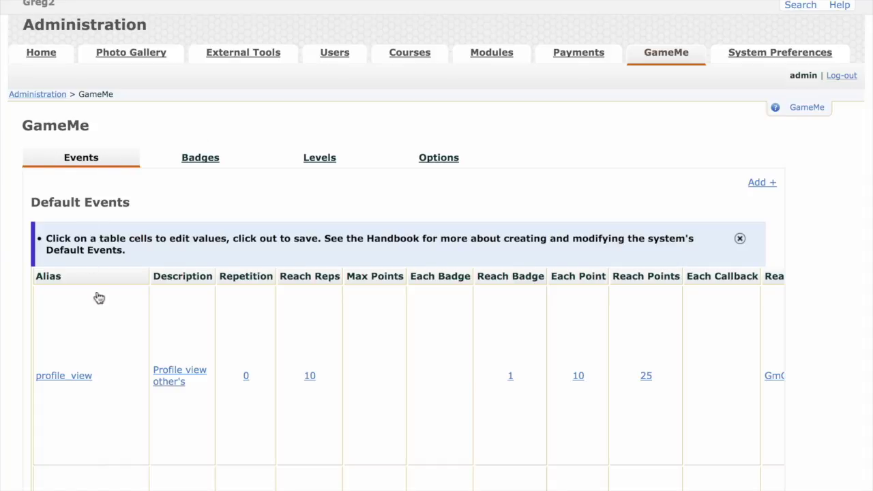
scroll(269, 341, down, 2)
scroll(269, 341, down, 4)
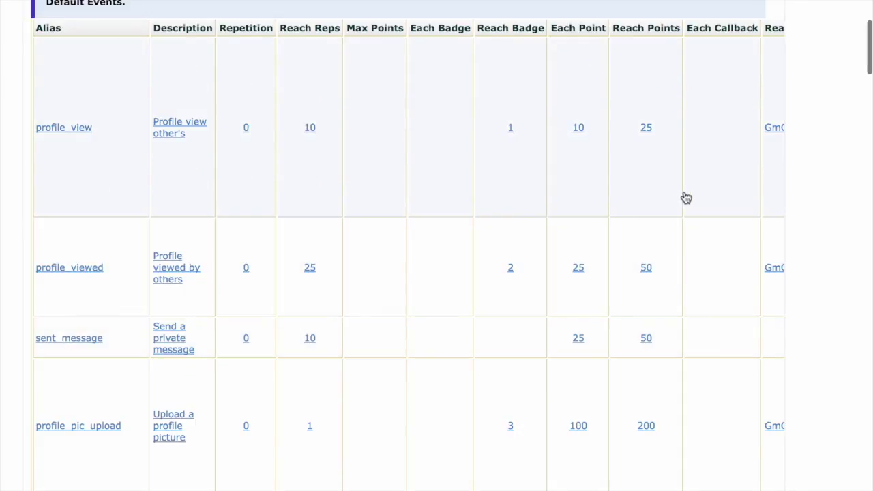
scroll(455, 179, up, 4)
scroll(455, 179, up, 2)
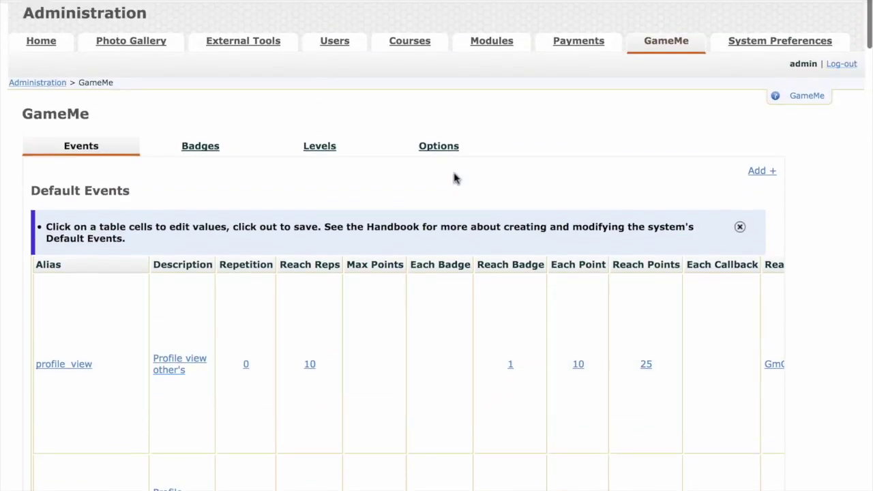
click(240, 152)
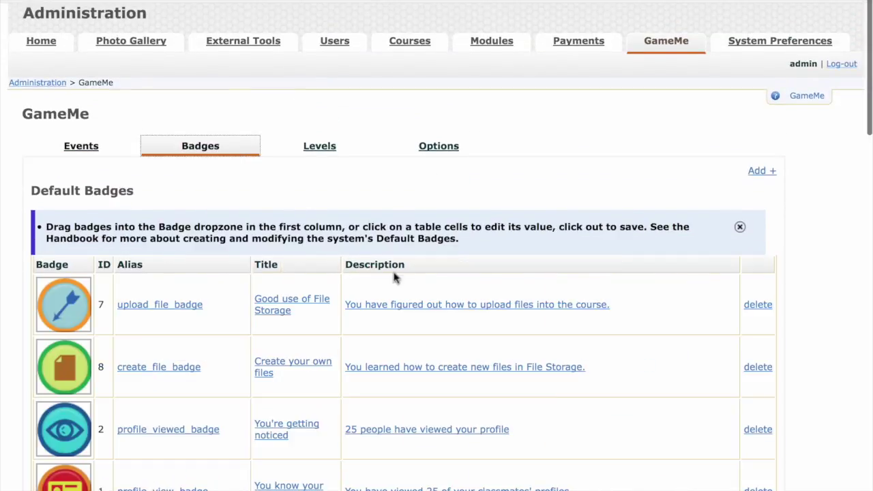
click(591, 320)
mouse_move(60, 308)
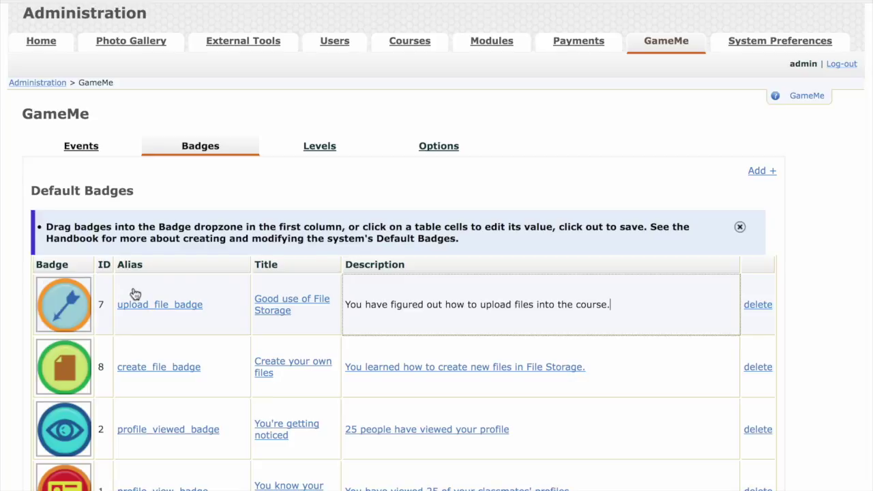
- Review the default levels and edit Level 10's name and Platinum Badge description
click(362, 153)
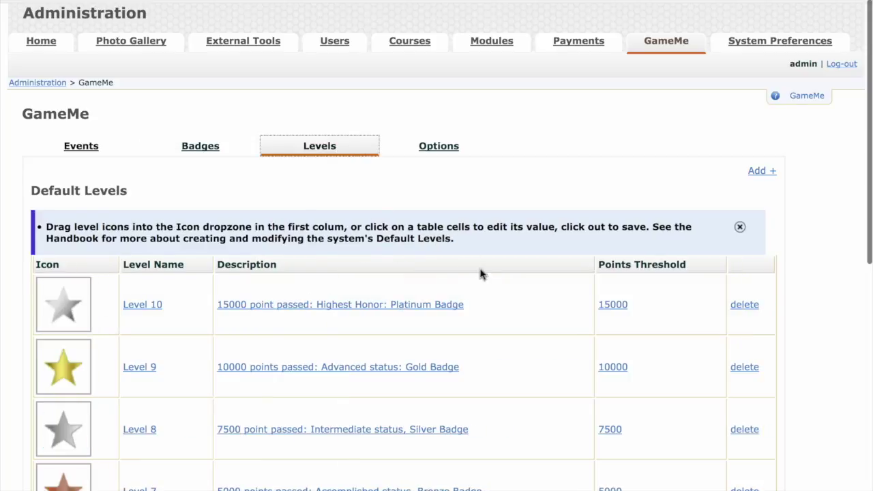
mouse_move(64, 310)
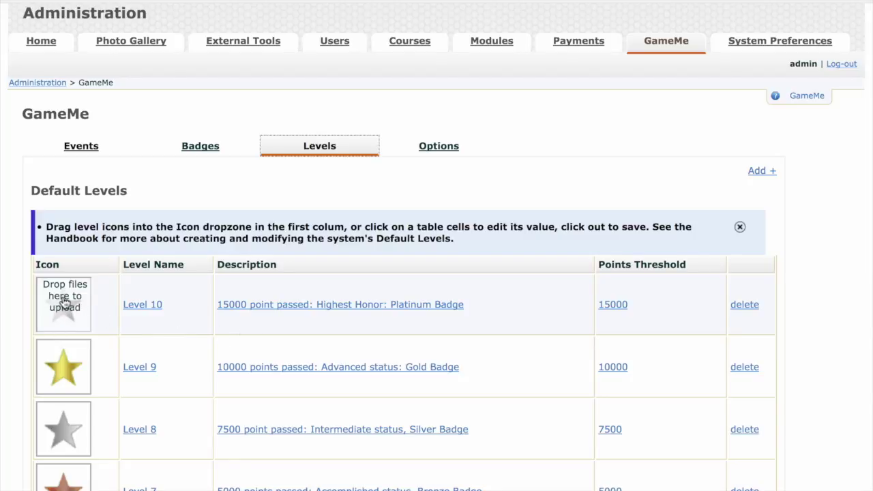
click(189, 302)
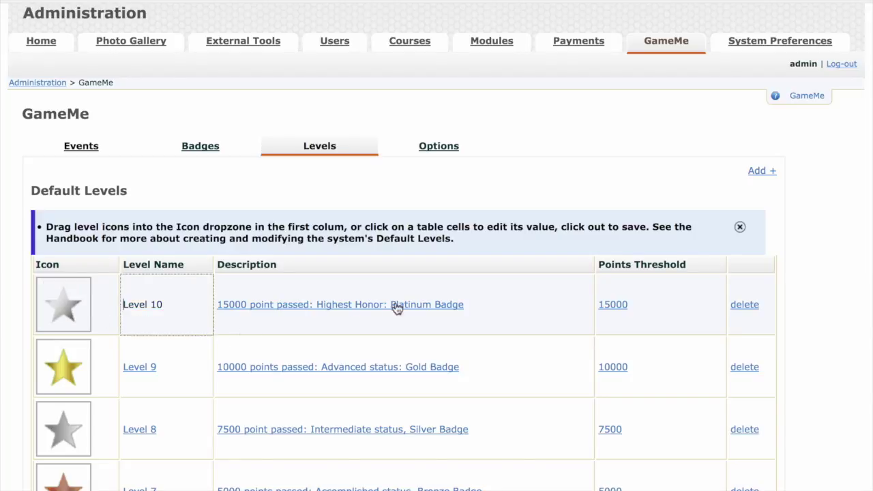
click(482, 302)
drag(465, 305, 390, 307)
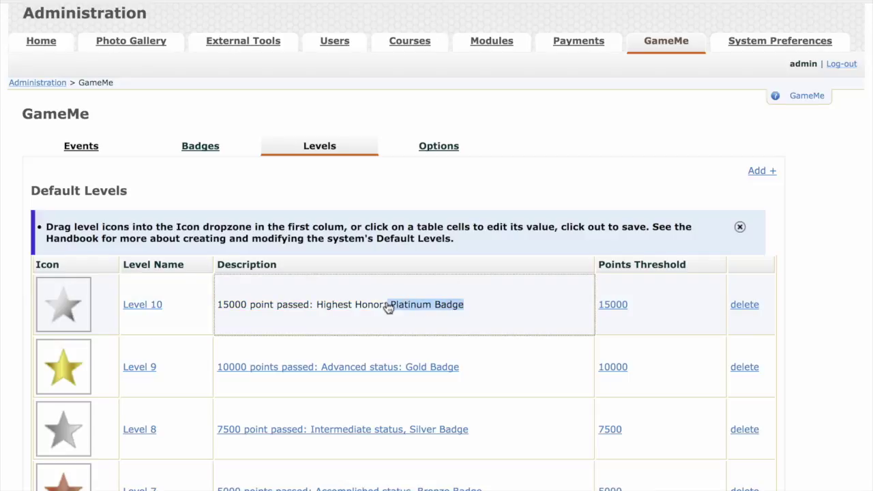
click(502, 156)
- In GameMe Options, tick then untick 'Disallow instructor customizing' so instructors remain free
click(443, 147)
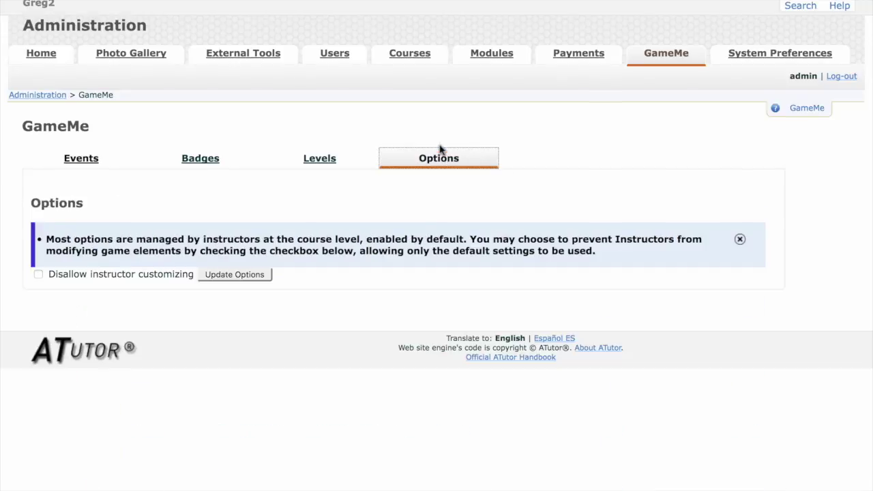
click(49, 273)
drag(46, 273, 193, 286)
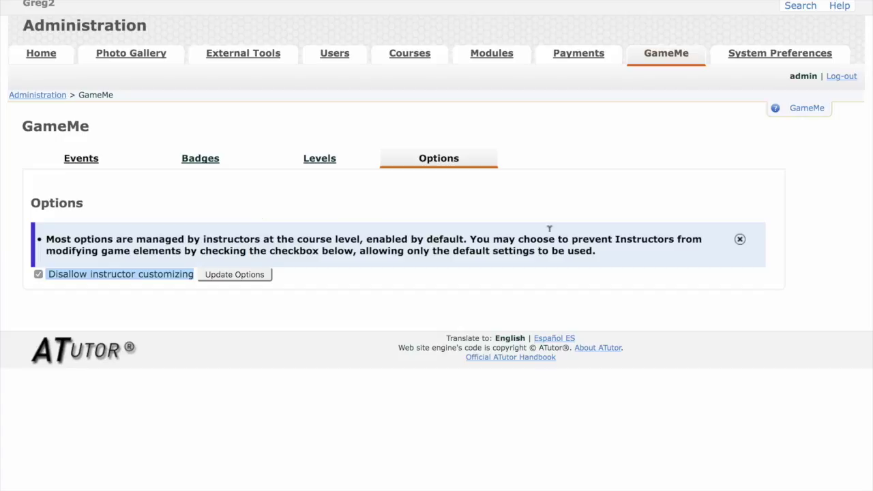
click(39, 274)
click(491, 233)
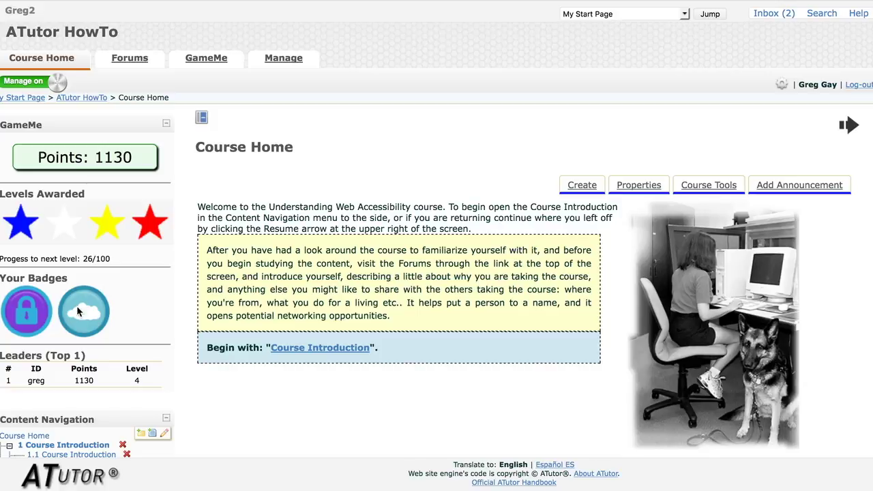
click(166, 127)
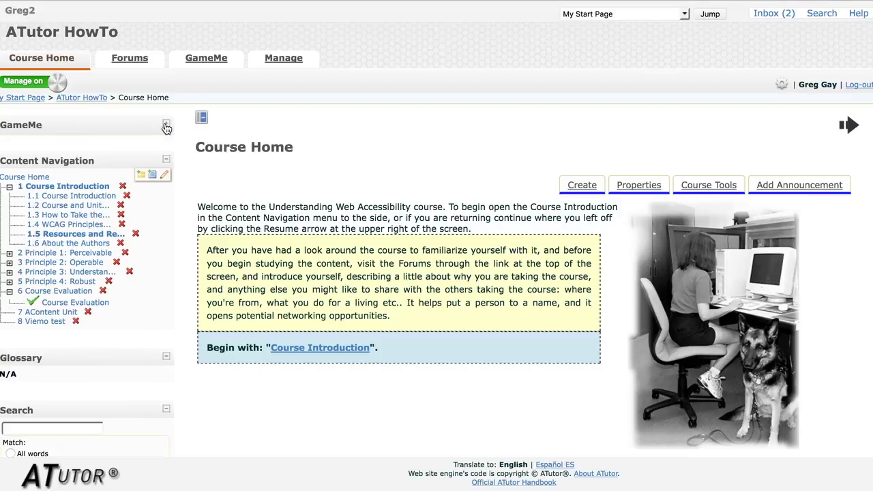
click(167, 125)
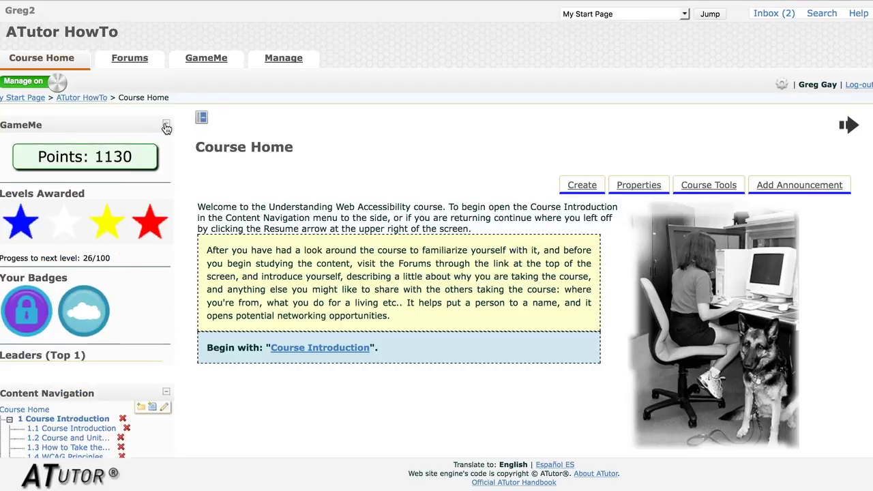
click(209, 61)
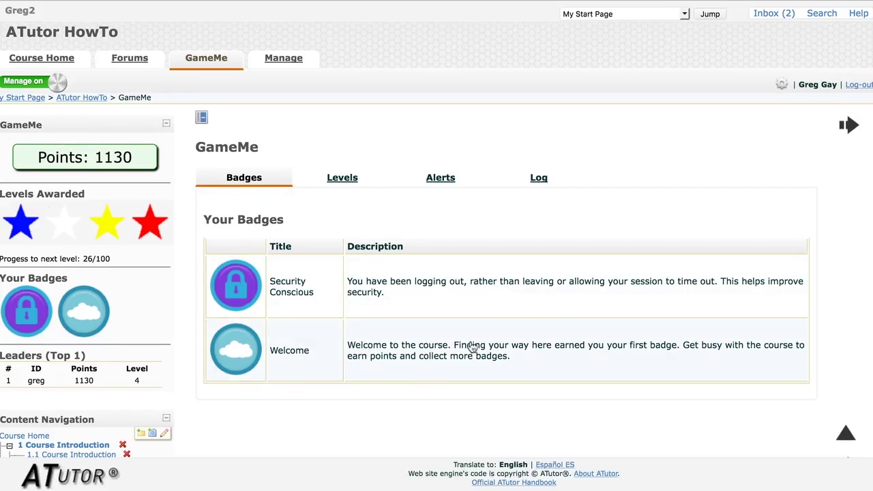
- Check the levels reached and the GameMe alerts, then scroll through the activity log
click(342, 177)
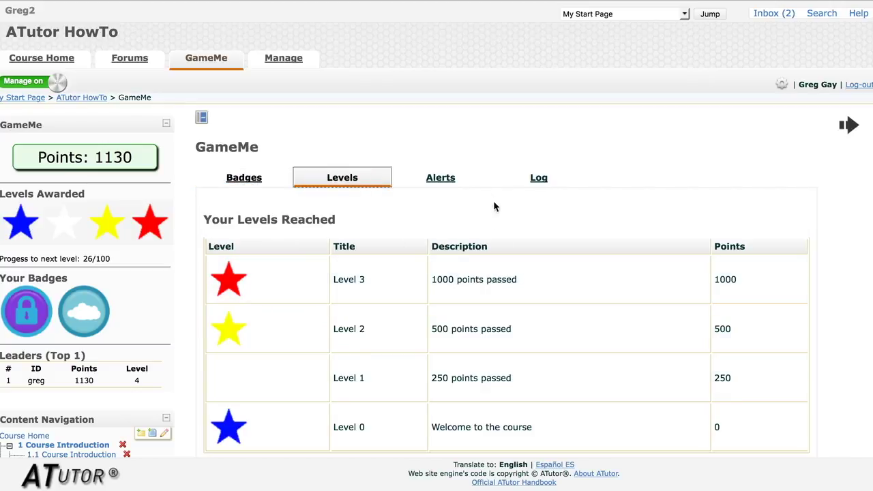
click(475, 180)
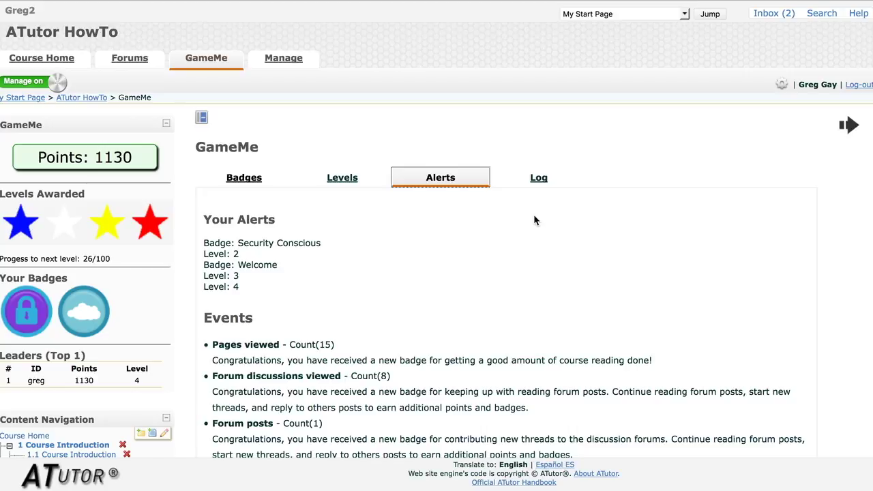
click(518, 179)
scroll(563, 370, down, 10)
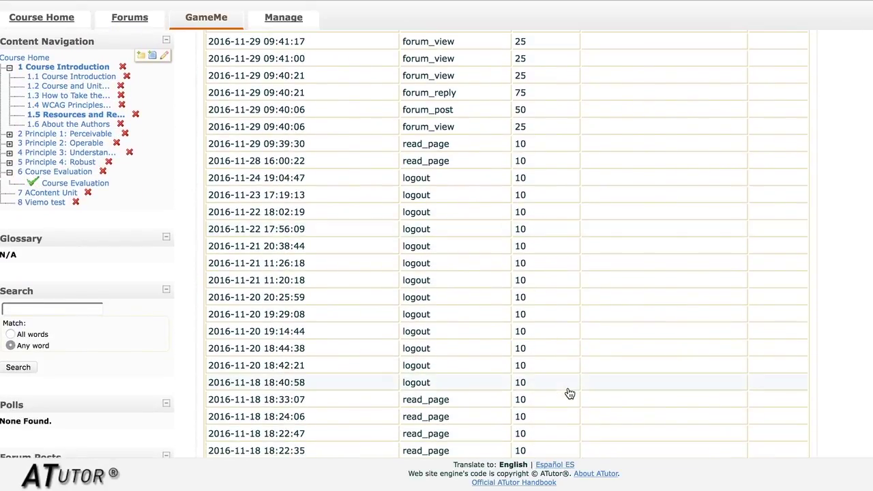
scroll(569, 394, up, 6)
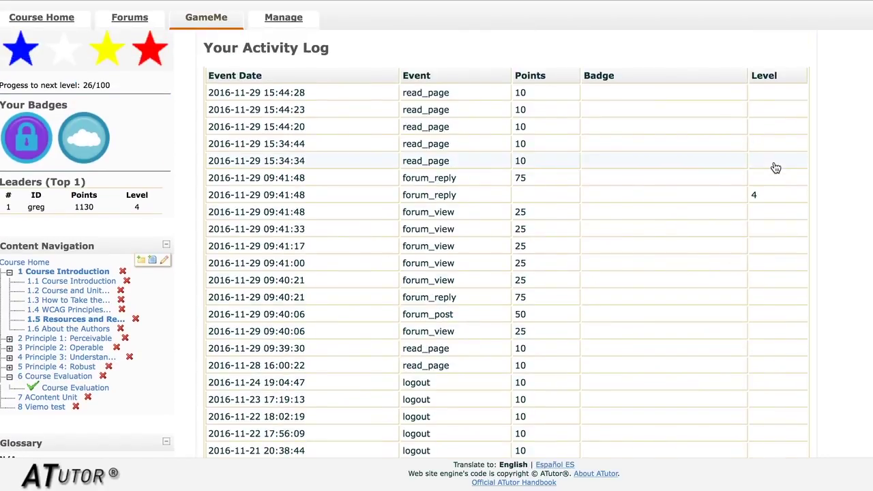
scroll(747, 276, down, 19)
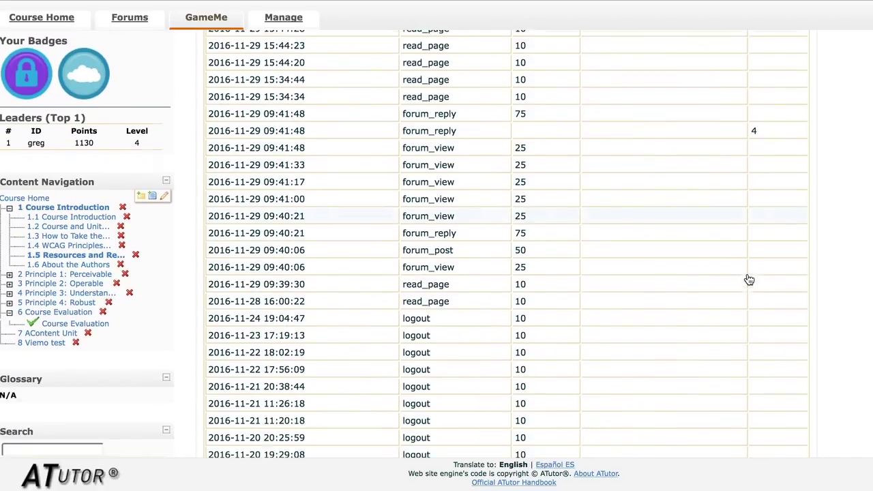
scroll(748, 280, up, 20)
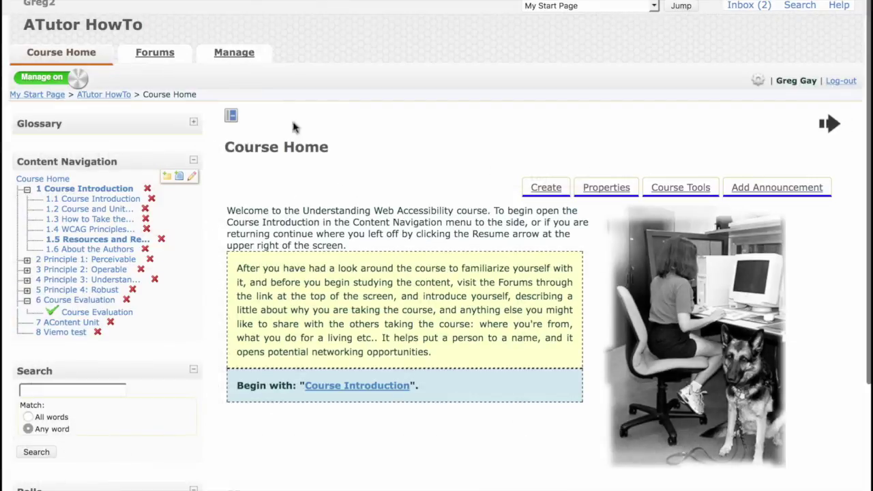
- In Manage > Course Tools, tick Main Navigation for GameMe and save
click(234, 58)
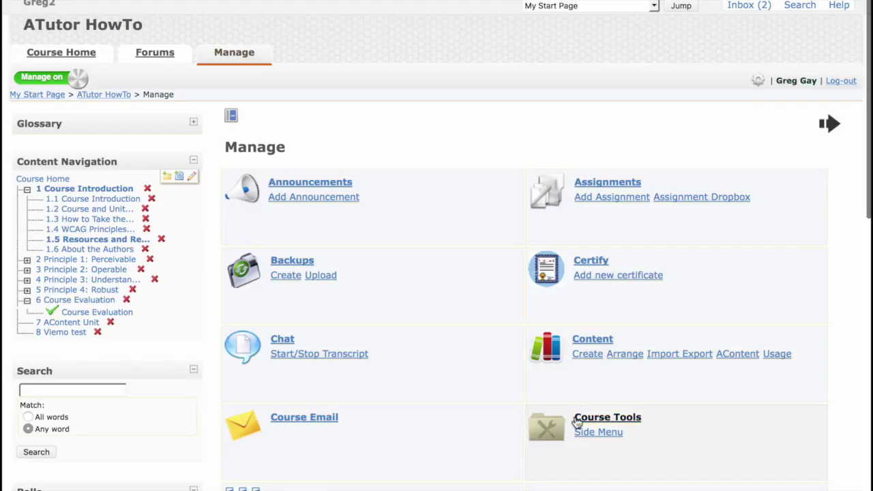
click(623, 422)
scroll(477, 345, down, 5)
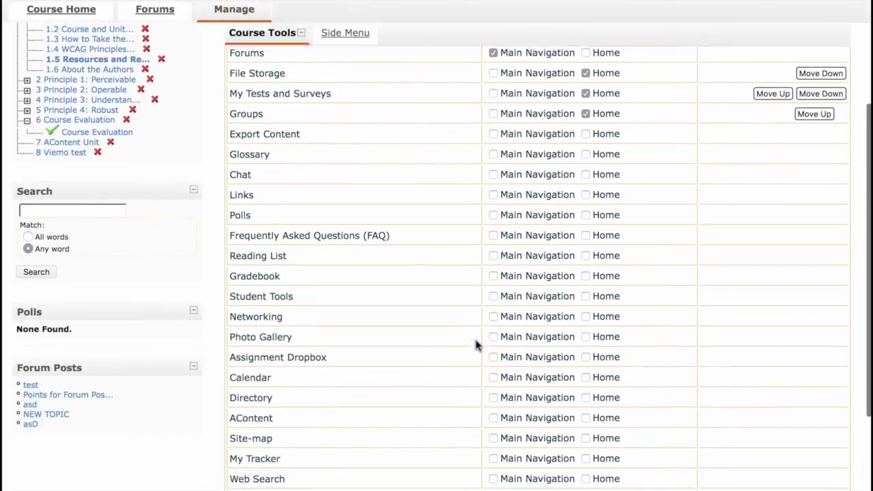
scroll(478, 345, down, 4)
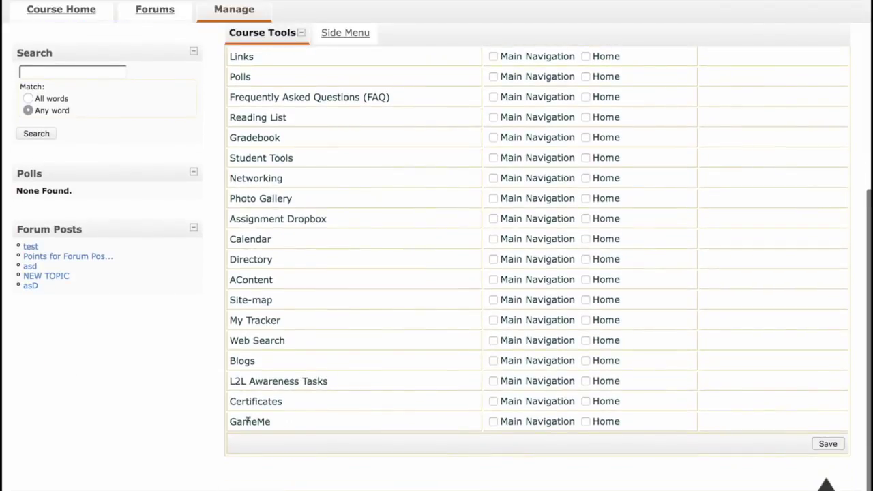
click(493, 422)
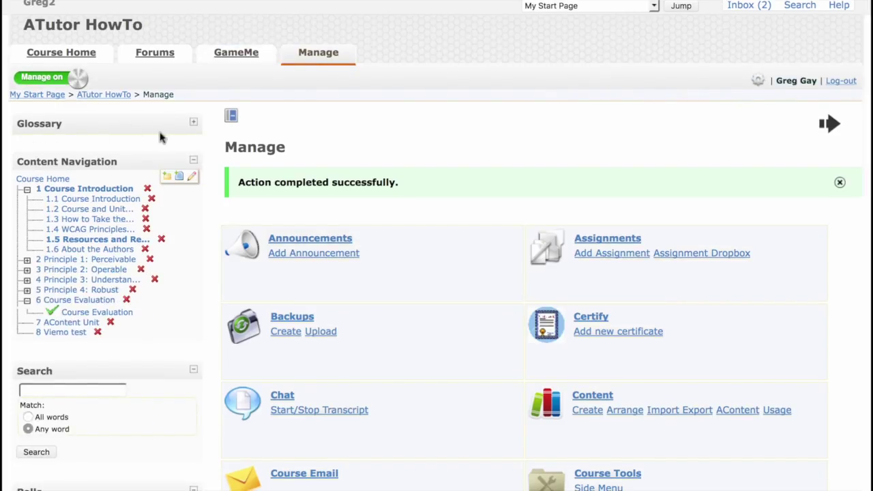
- Set GameMe as the first Side Menu block and apply the change
scroll(384, 204, down, 5)
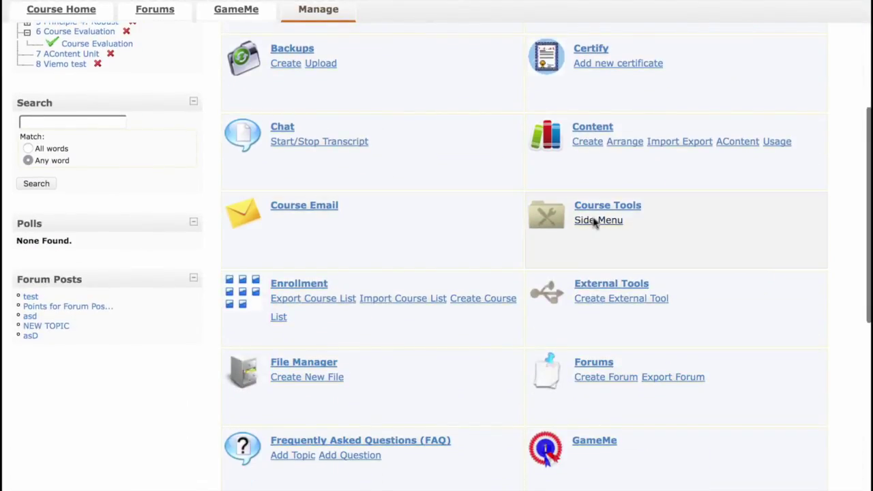
click(595, 222)
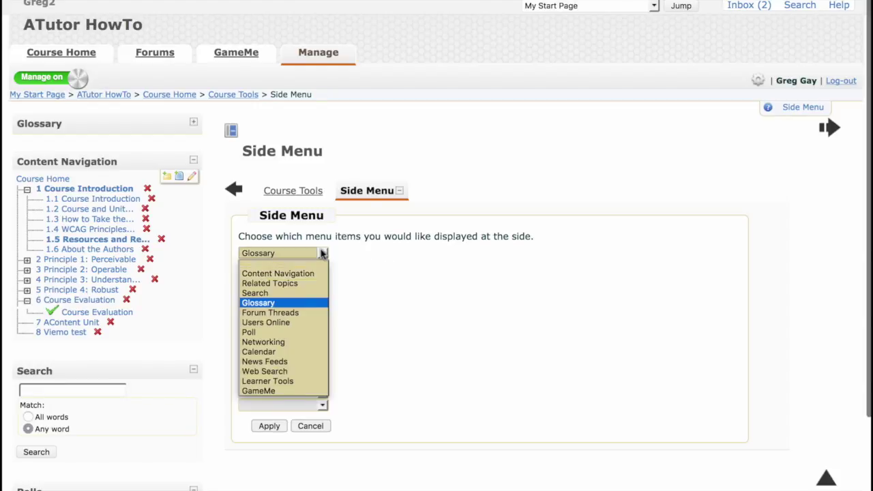
click(264, 392)
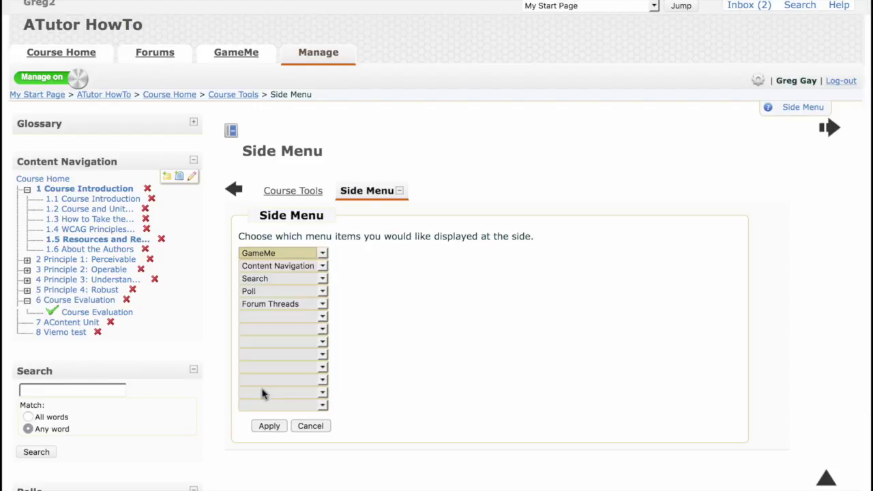
click(269, 425)
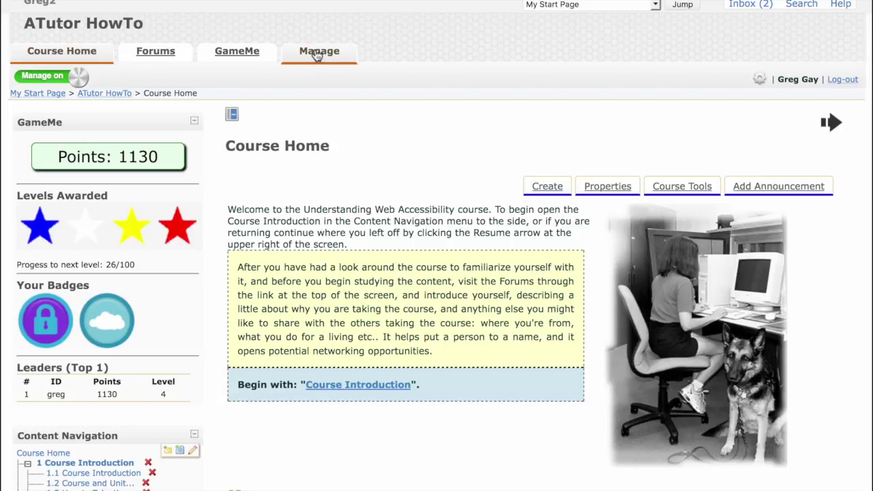
- Go to the course Manage page and scroll down to the GameMe link
click(317, 54)
scroll(489, 240, down, 5)
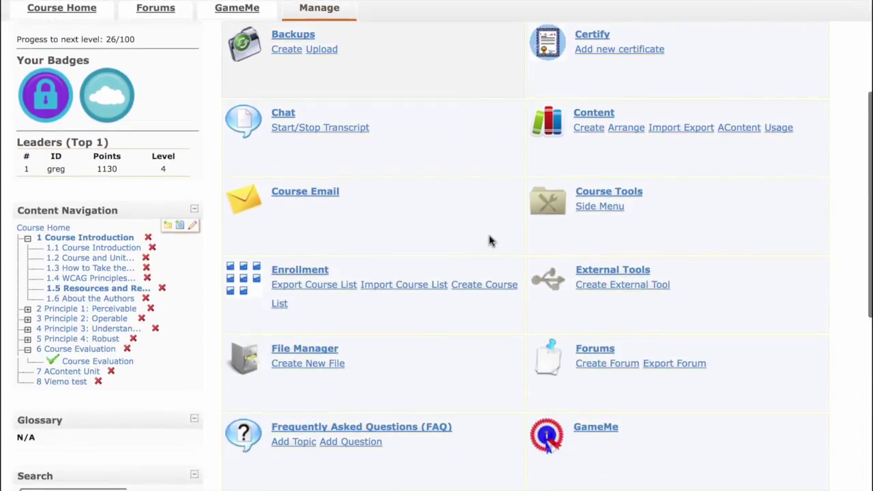
scroll(489, 240, down, 3)
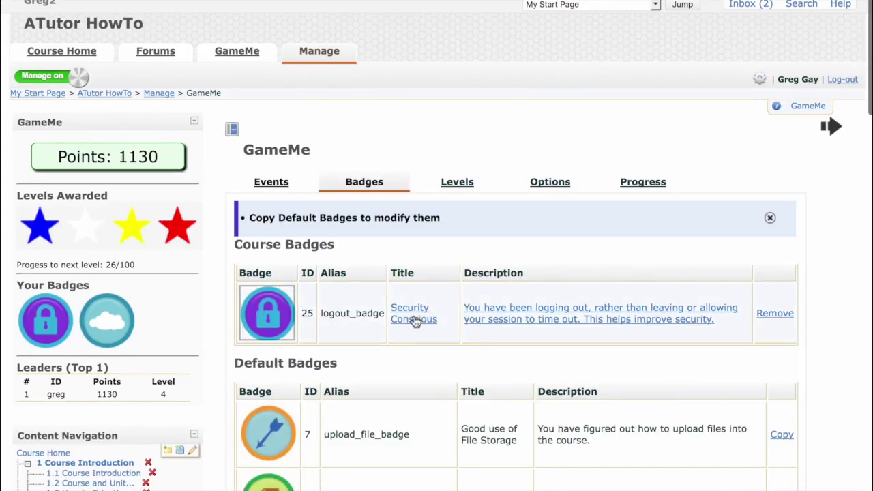
- Hide the side menu, switch to GameMe Events, and scroll through the course and default events tables
click(232, 129)
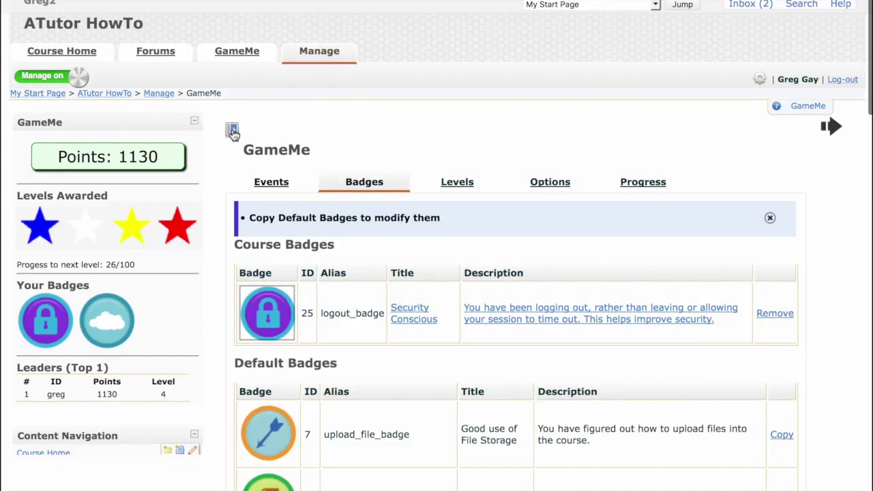
click(116, 182)
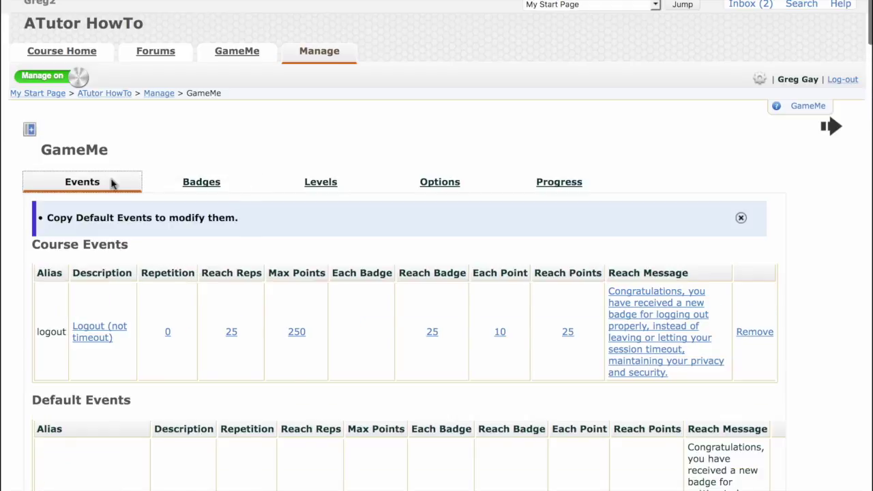
scroll(318, 384, down, 3)
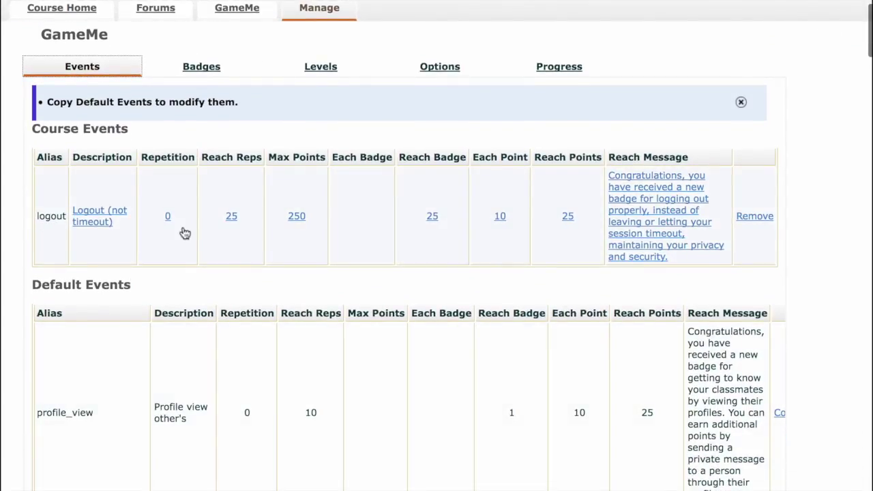
scroll(423, 402, down, 3)
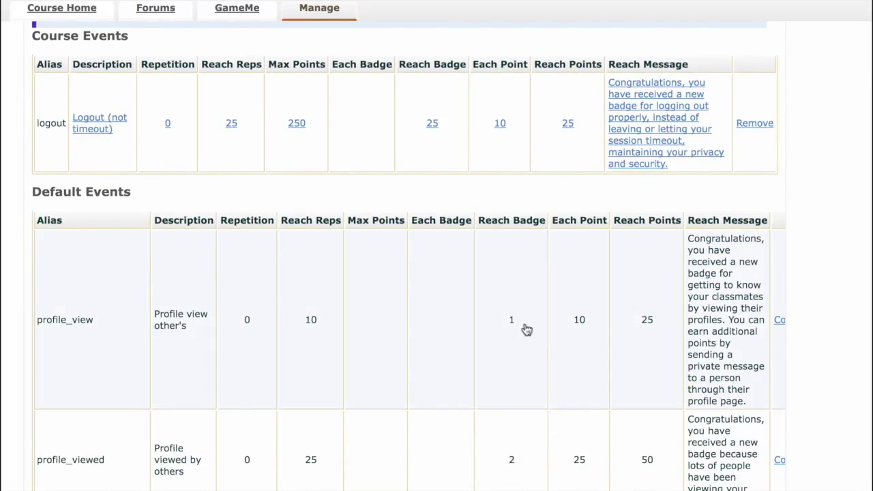
scroll(526, 329, right, 2)
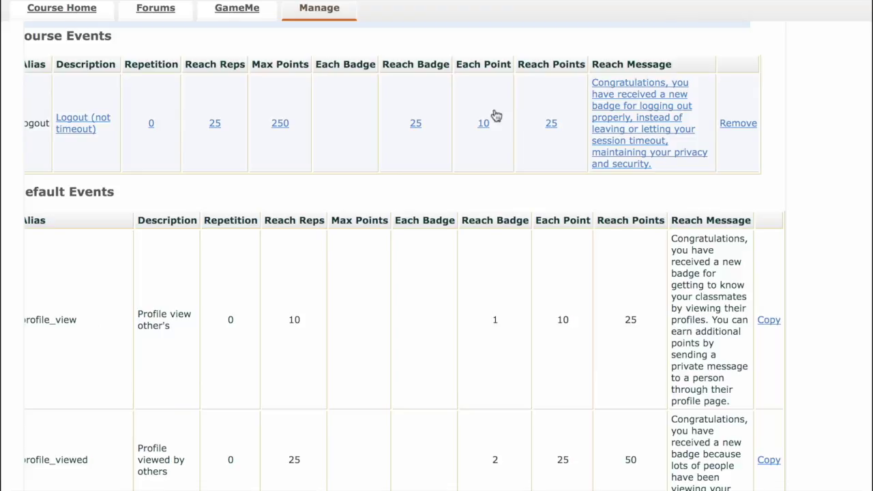
scroll(499, 114, left, 2)
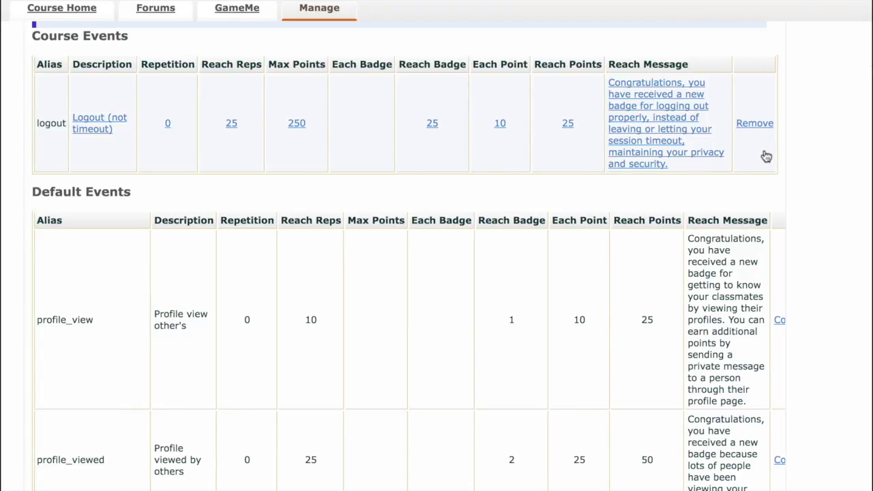
- Check the logout event's values (25 reach reps, 250 max points, 10 points each) and scroll back up
click(312, 142)
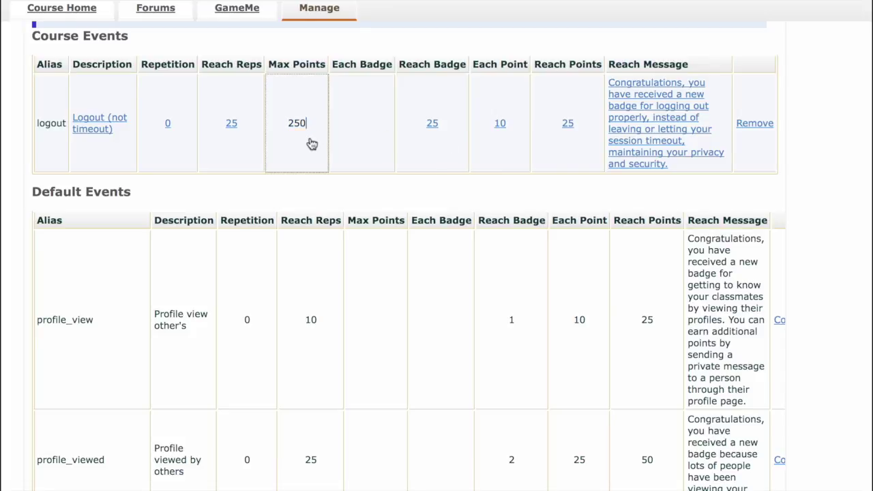
click(253, 144)
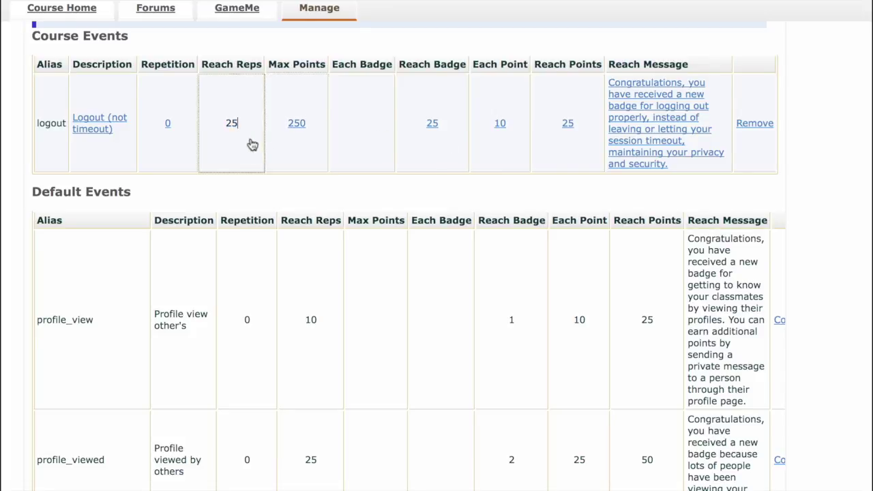
click(154, 149)
click(113, 101)
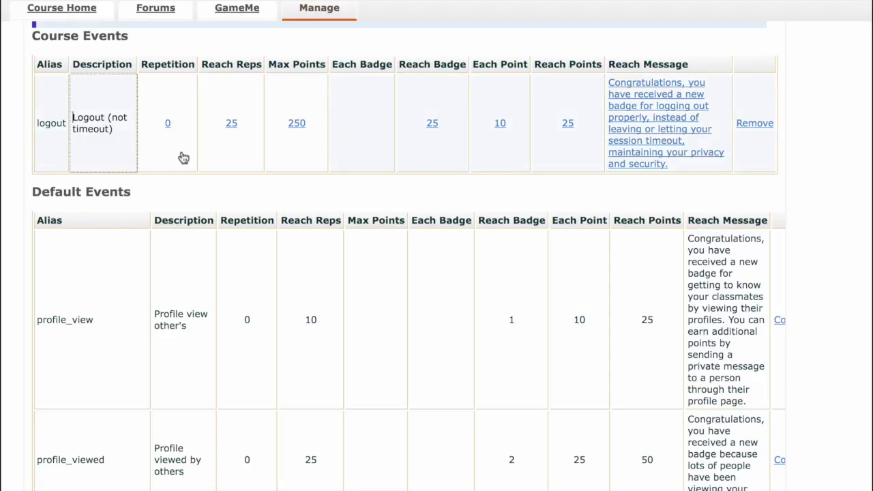
click(168, 122)
click(752, 130)
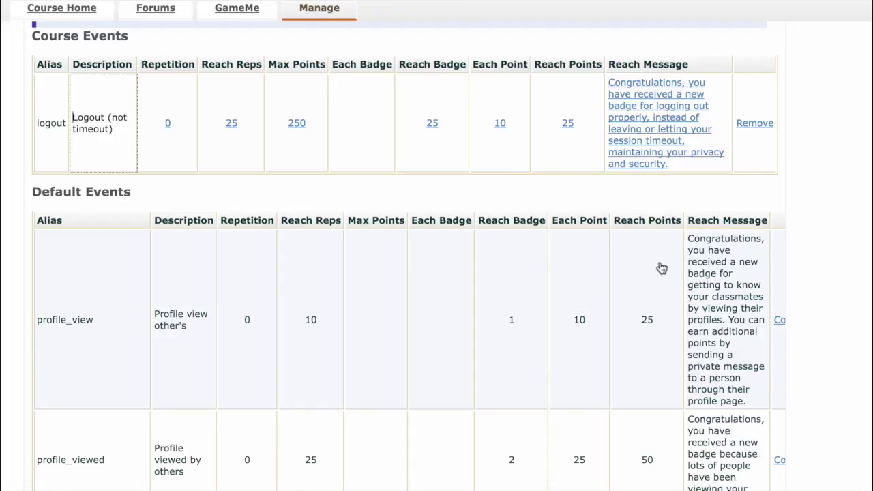
scroll(662, 268, up, 3)
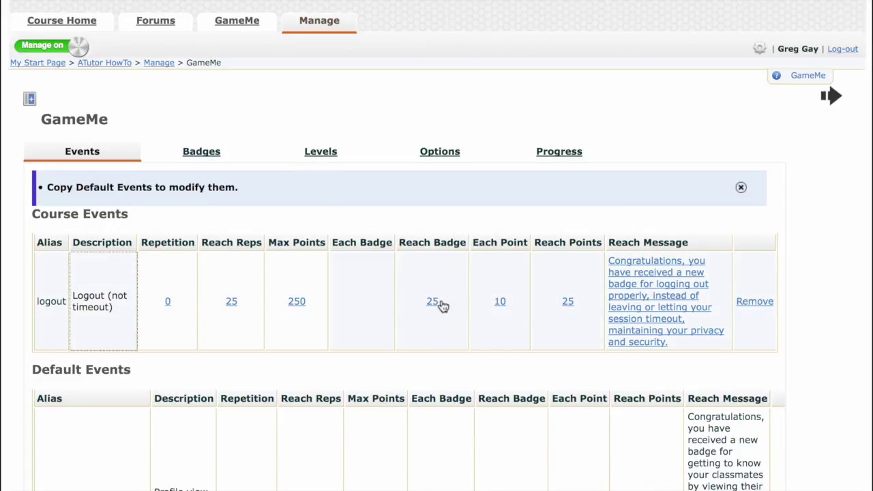
- List the course badges: the Security Conscious logout_badge (ID 25) above the default badges
click(240, 157)
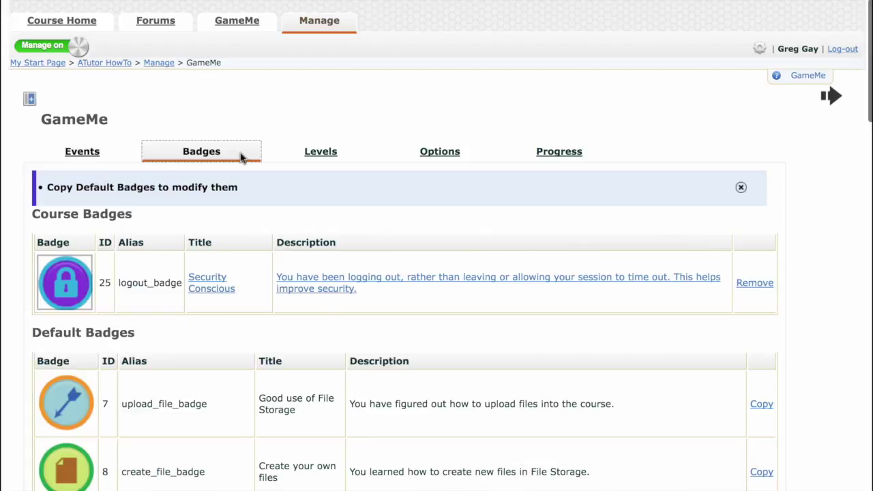
mouse_move(72, 276)
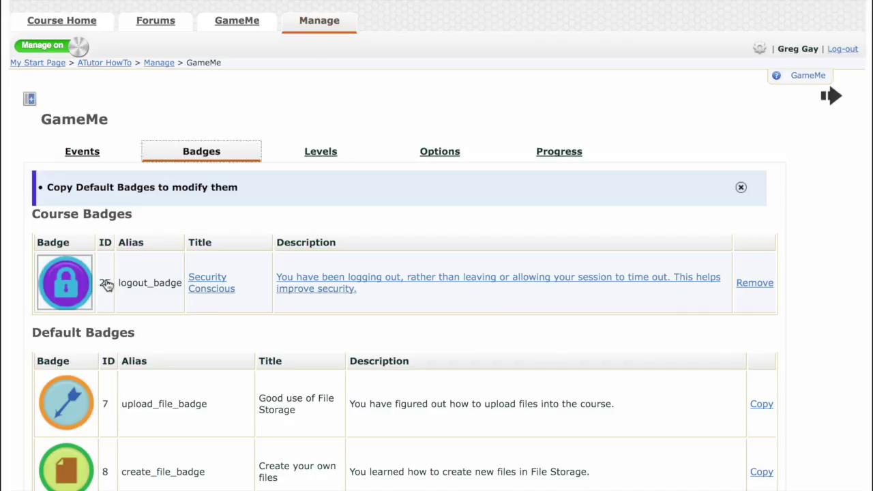
click(114, 156)
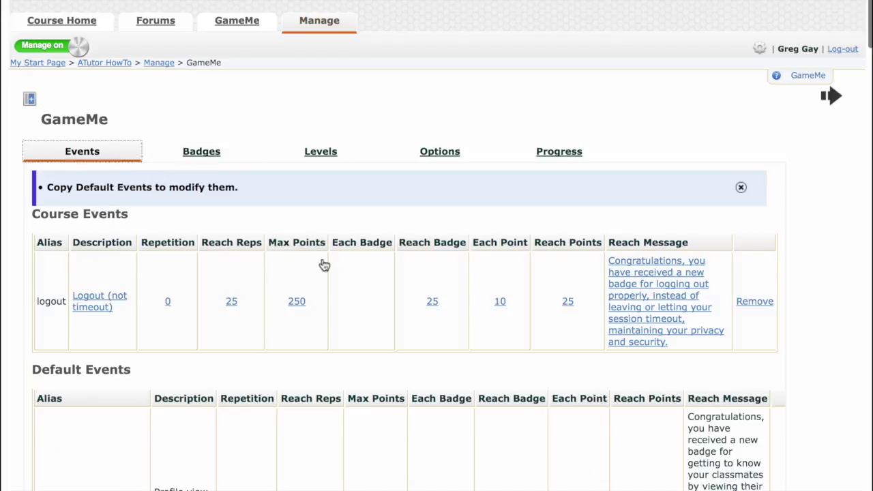
click(232, 157)
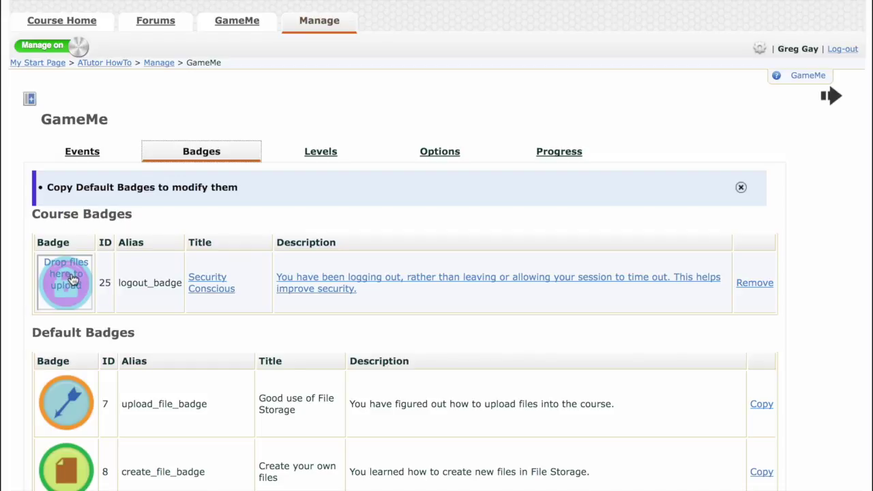
- Drop night.png onto the logout_badge image so the moon replaces the padlock icon
click(29, 99)
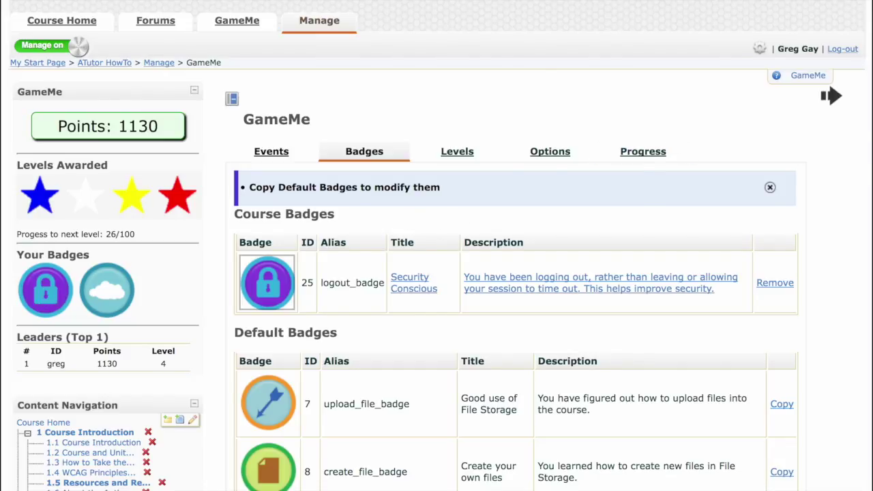
drag(667, 86, 284, 281)
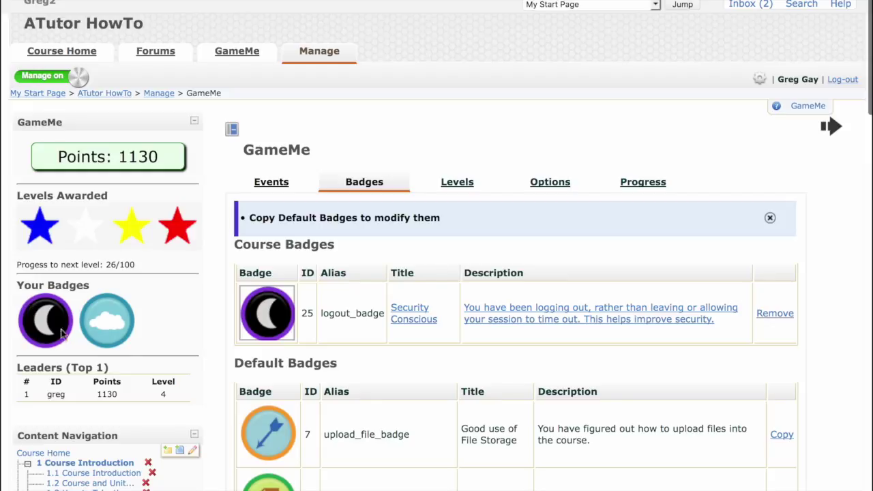
- Review Course Level 0 and the Default Levels list on the Levels page
mouse_move(46, 331)
click(489, 193)
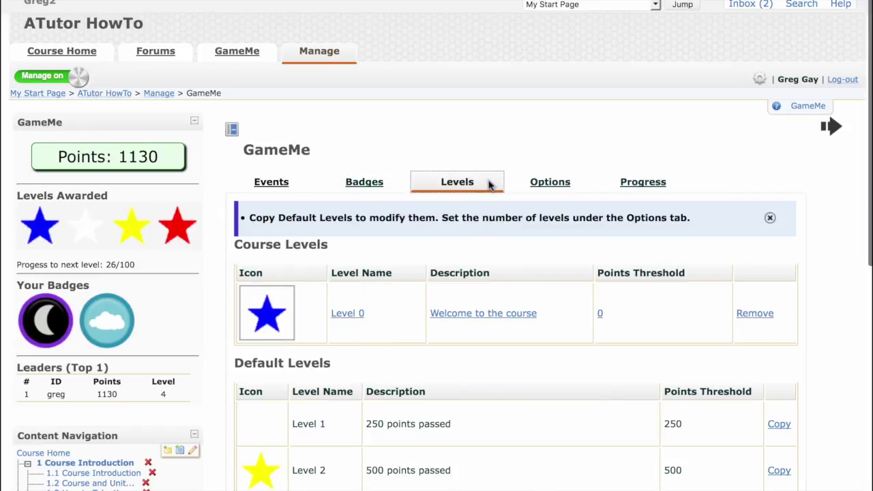
mouse_move(266, 310)
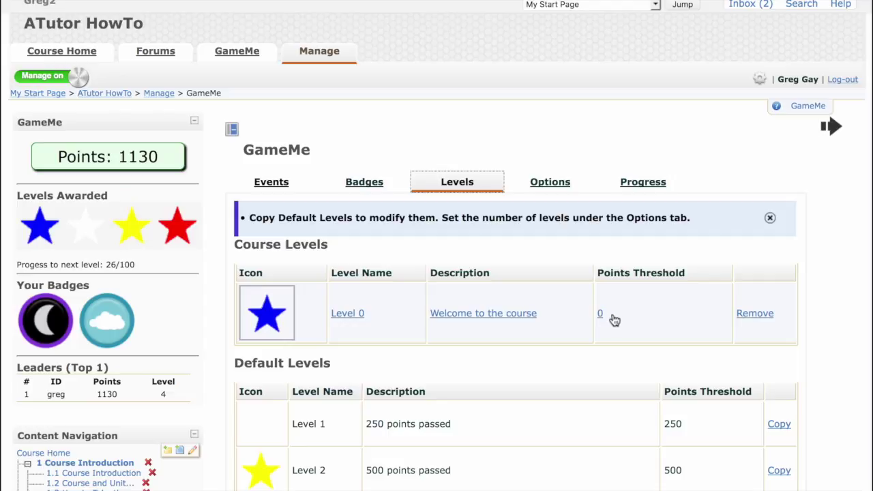
scroll(619, 321, down, 2)
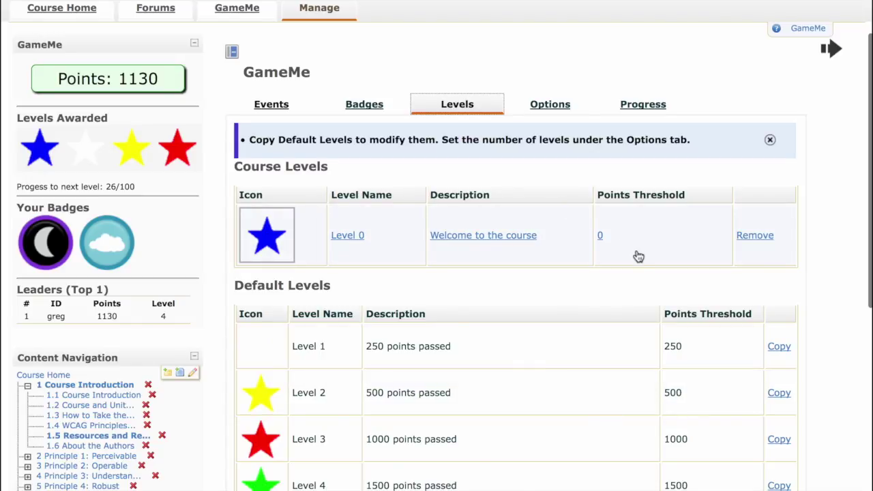
click(581, 106)
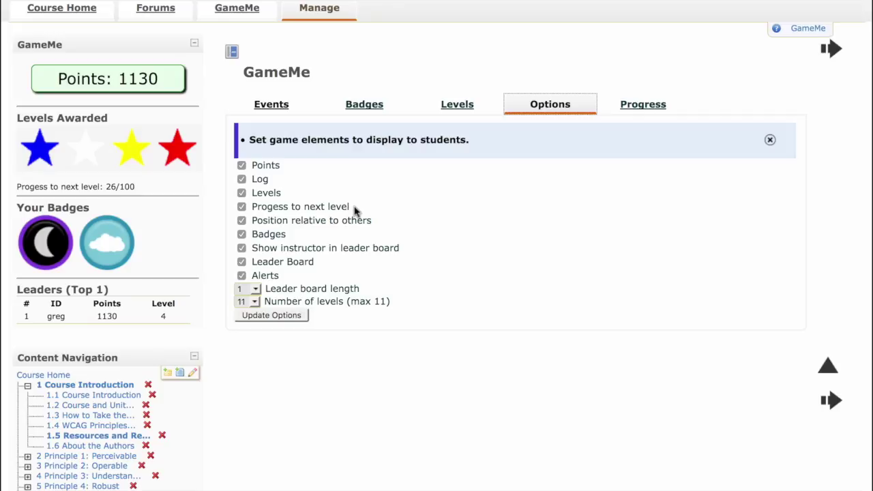
- Keep all student game elements shown and uncheck 'Show instructor in leader board'
drag(139, 189, 51, 181)
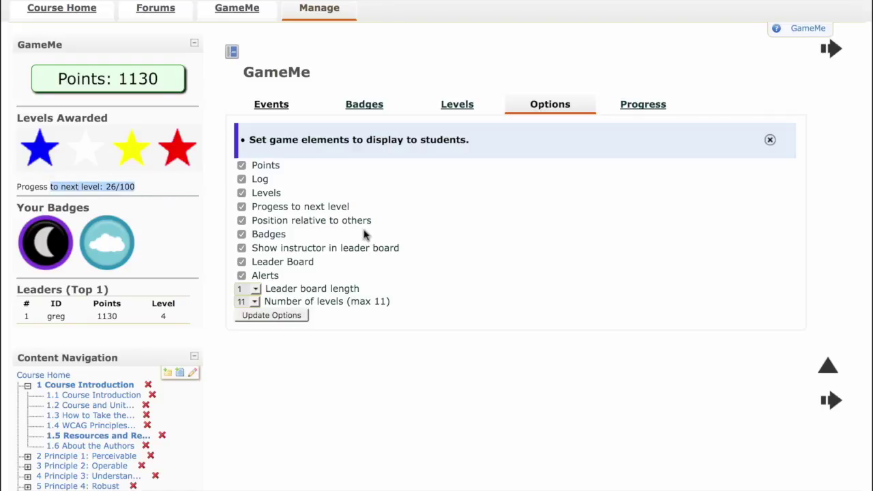
drag(373, 220, 250, 214)
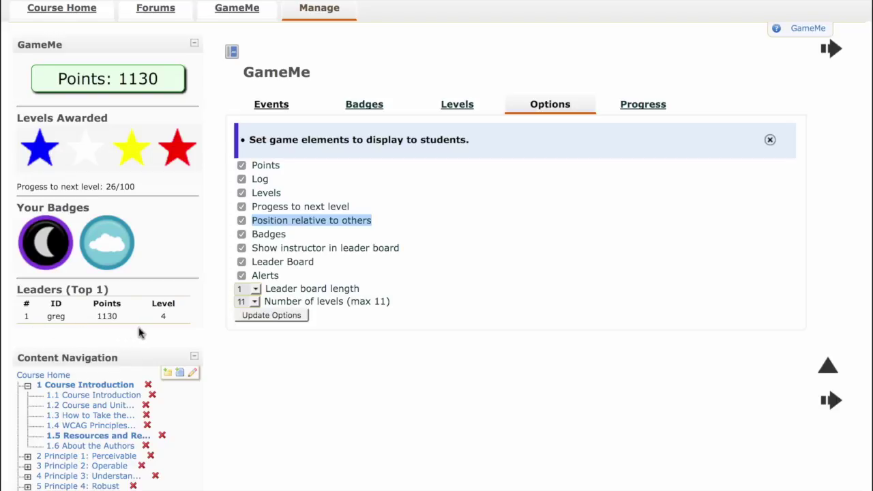
click(263, 236)
click(243, 235)
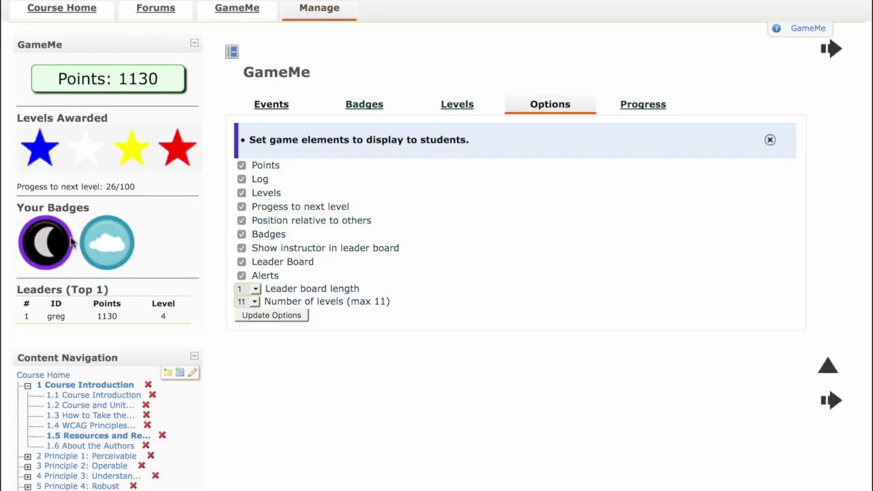
drag(254, 251, 261, 250)
click(302, 266)
click(298, 264)
click(257, 289)
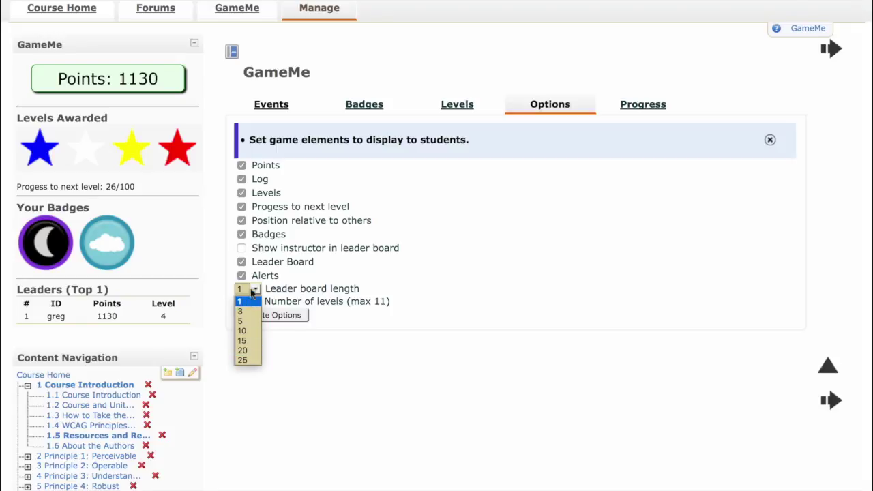
click(252, 292)
click(256, 303)
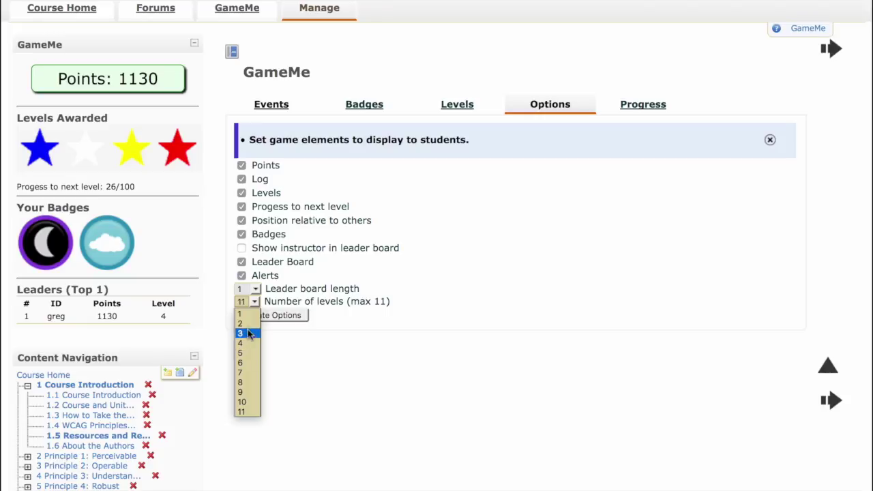
click(450, 239)
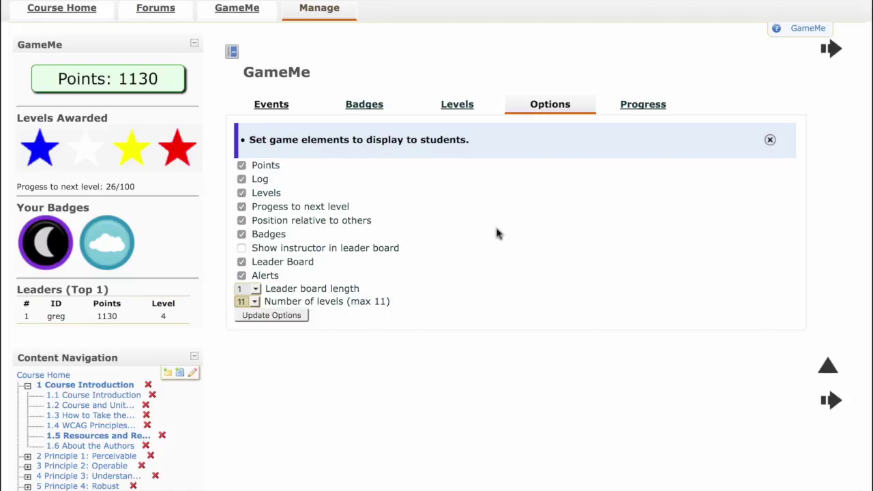
click(672, 107)
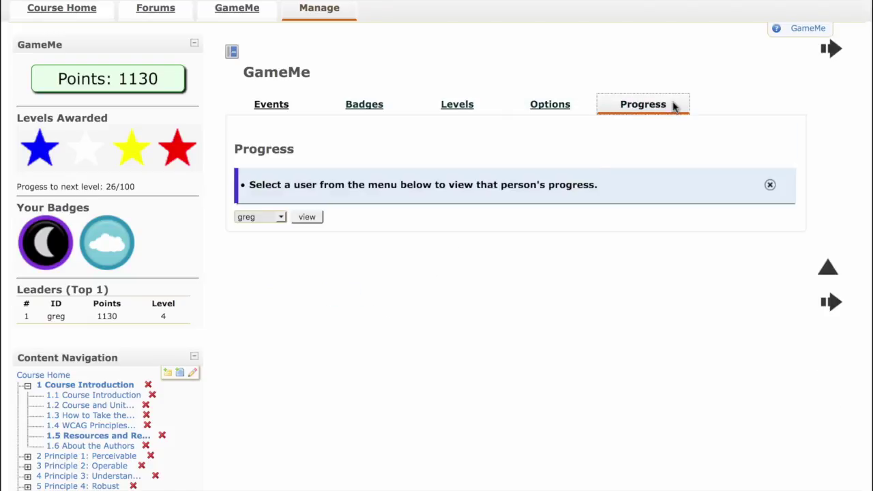
- Show the instructor's progress report with 1130 points, levels awarded and earned badges
click(280, 217)
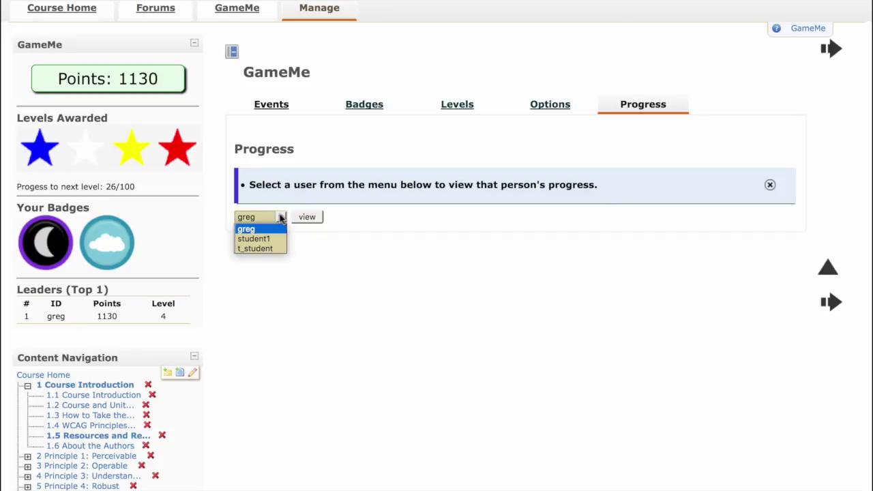
click(247, 229)
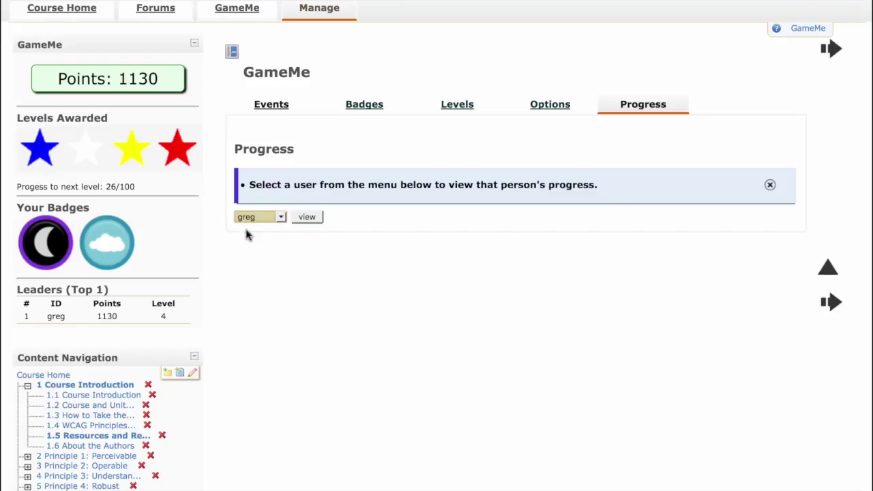
click(309, 220)
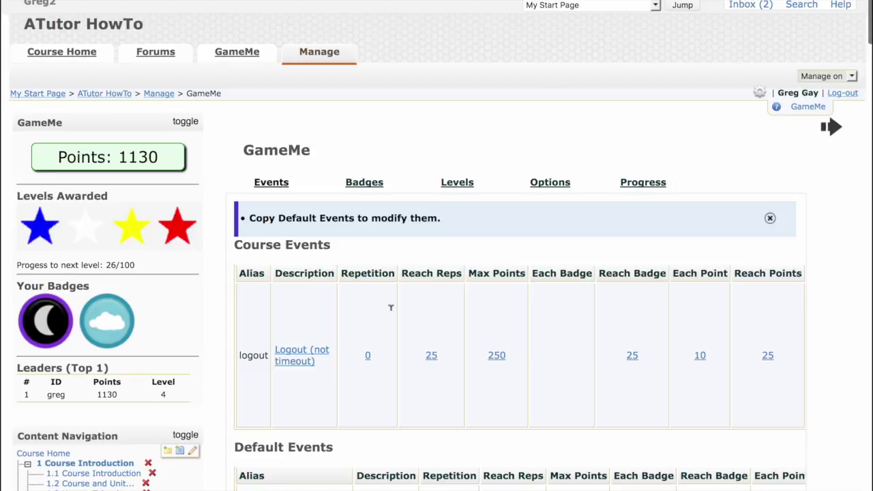
scroll(392, 315, down, 4)
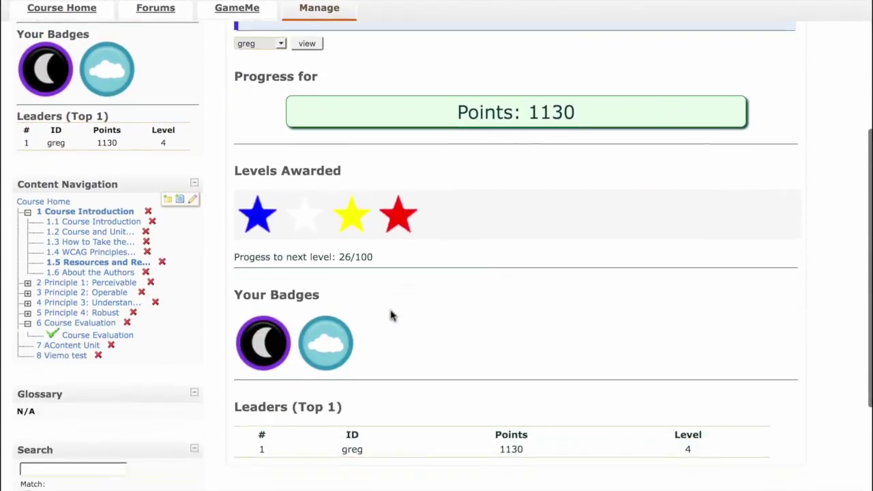
scroll(392, 315, up, 5)
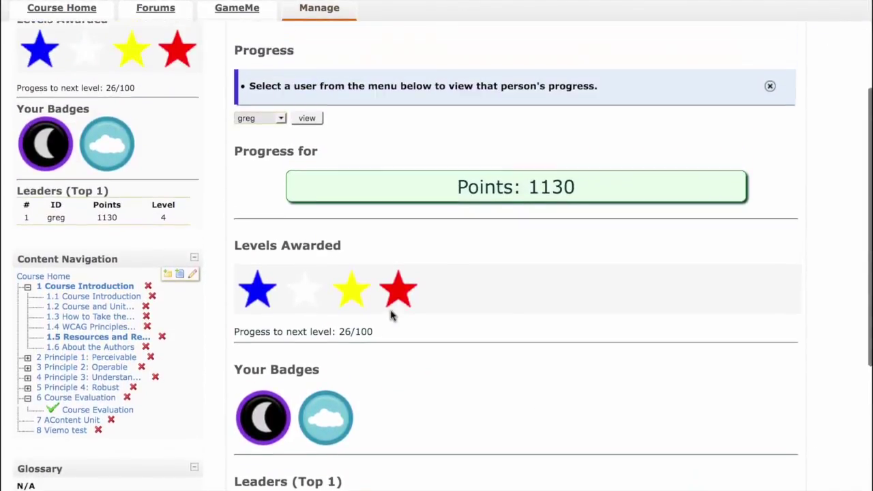
scroll(392, 315, up, 2)
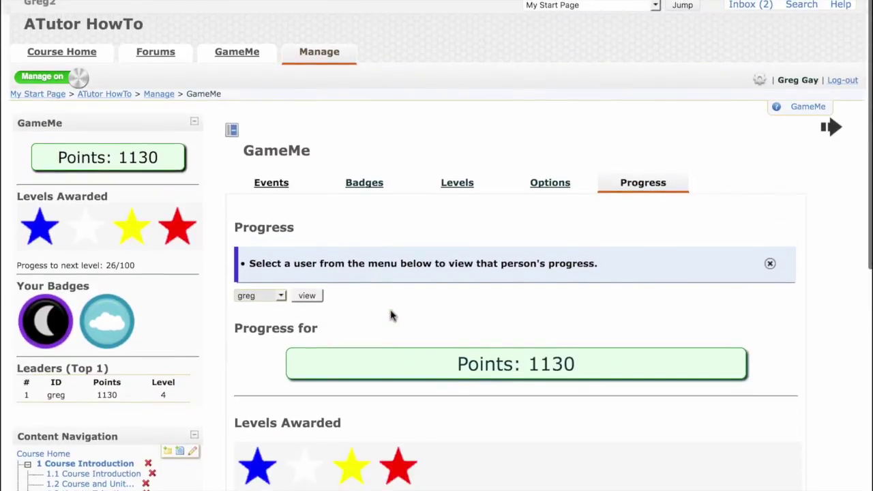